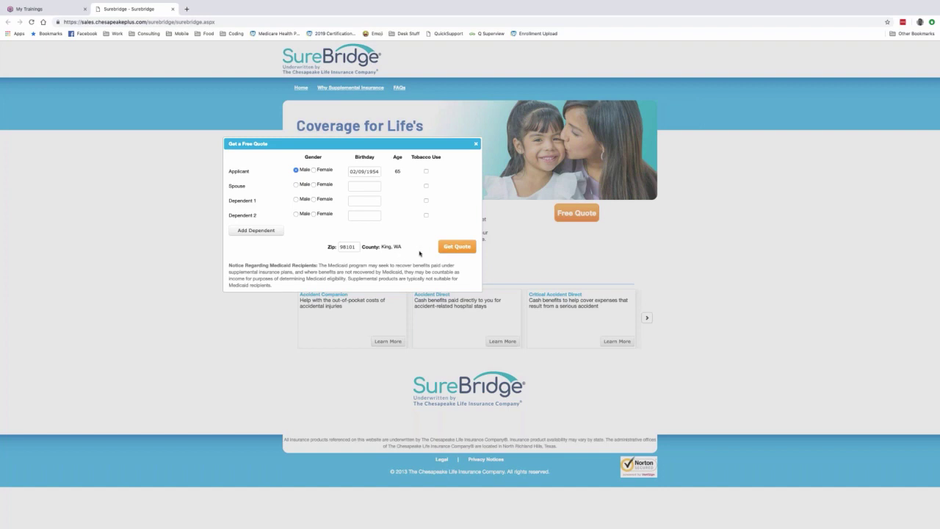
Request the applicant's personal quote and set the Senior CancerWise Plus benefit level to $5,000.
{"action": "left_click", "coordinate": [453, 249]}
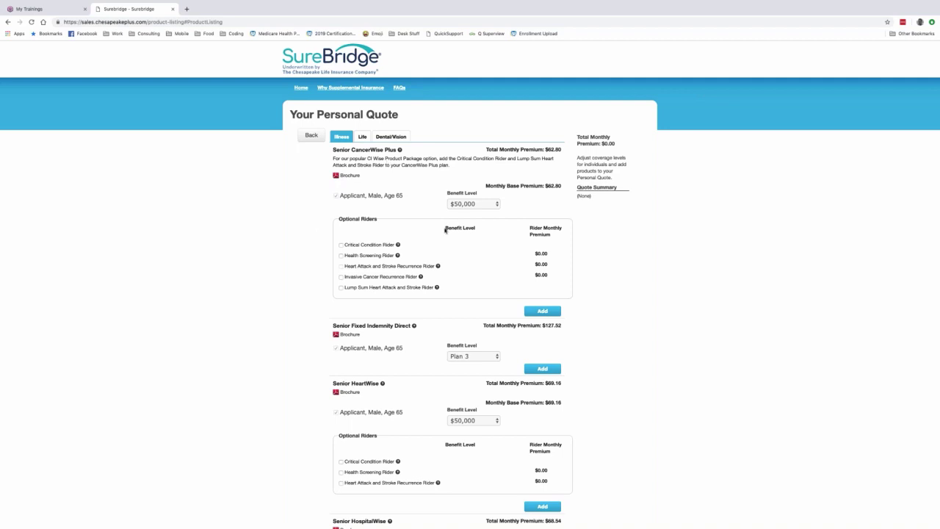
{"action": "left_click", "coordinate": [472, 205]}
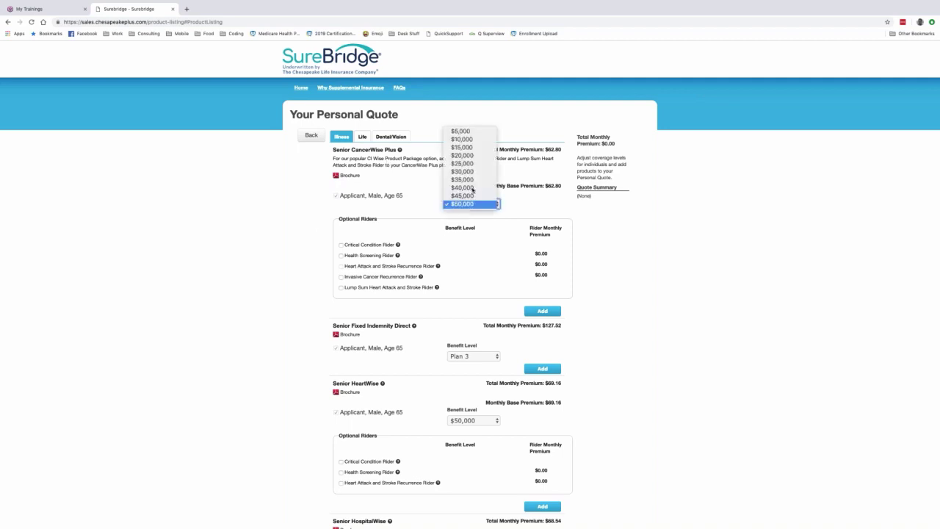
{"action": "left_click", "coordinate": [462, 131]}
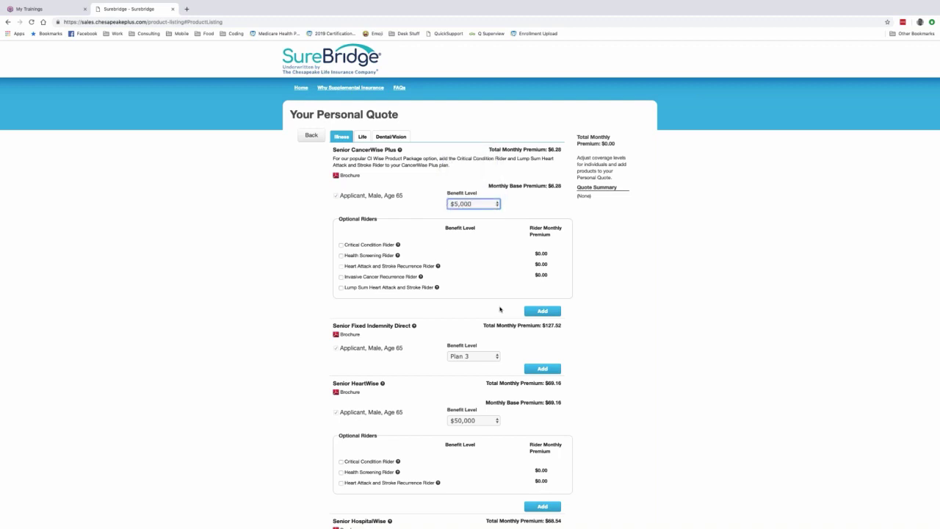
{"action": "left_click", "coordinate": [576, 271]}
{"action": "mouse_move", "coordinate": [566, 151]}
{"action": "left_mouse_down"}
{"action": "mouse_move", "coordinate": [506, 150]}
{"action": "mouse_move", "coordinate": [568, 148]}
{"action": "left_mouse_up"}
{"action": "left_click", "coordinate": [569, 149]}
Try a $25,000 benefit level for Senior CancerWise Plus and settle on $10,000.
{"action": "left_click", "coordinate": [474, 203]}
{"action": "left_click", "coordinate": [605, 240]}
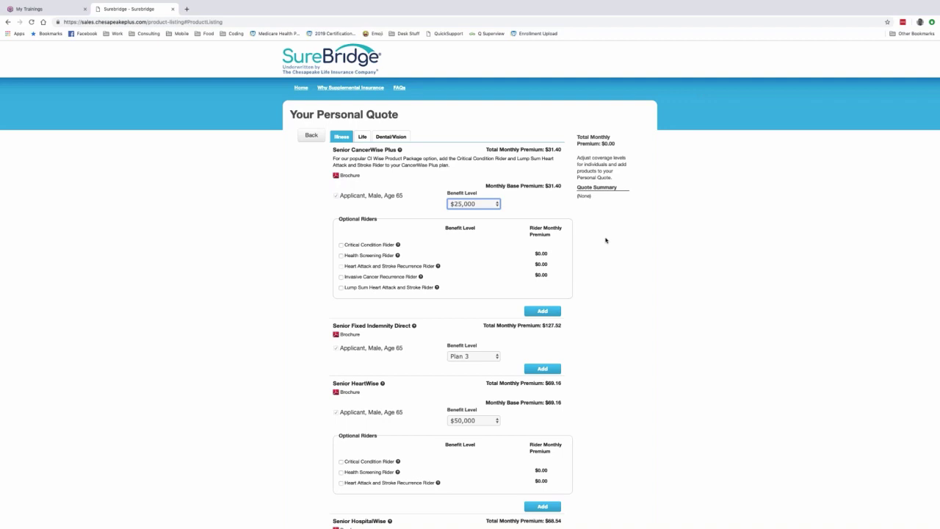
{"action": "left_click", "coordinate": [483, 205]}
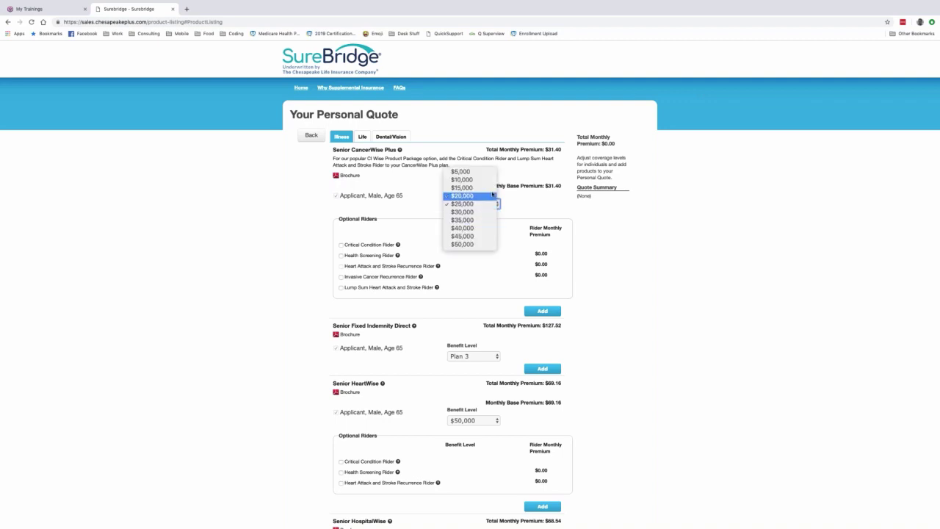
{"action": "left_click", "coordinate": [492, 180]}
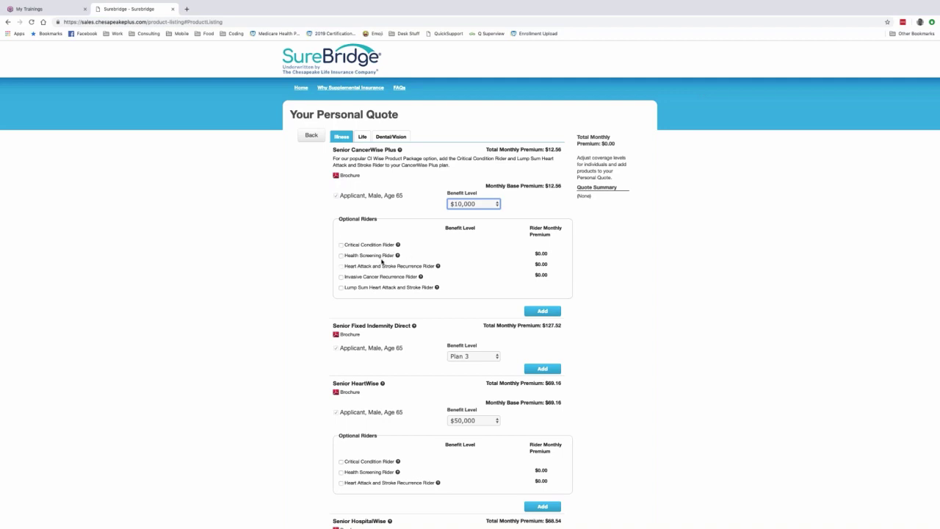
Try the Health Screening Rider on Senior CancerWise Plus at the $50 benefit level and remove it again.
{"action": "left_click", "coordinate": [341, 256]}
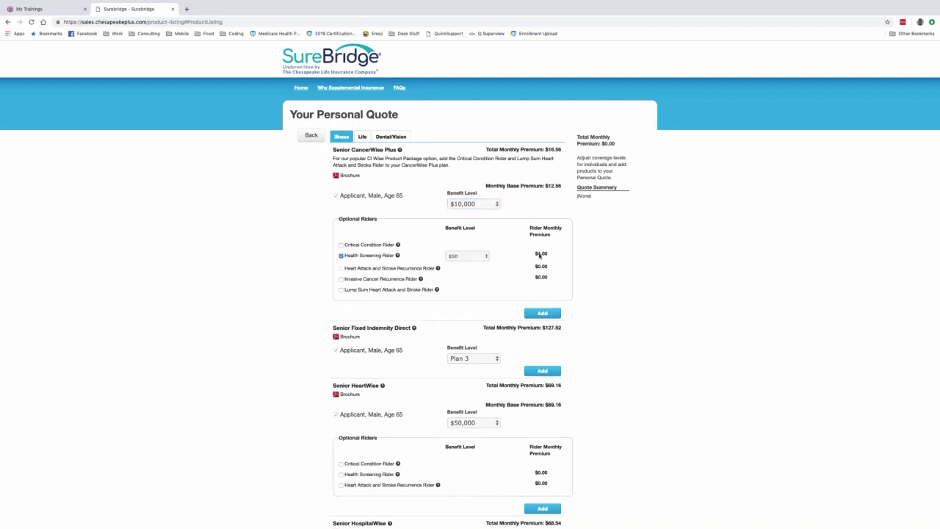
{"action": "left_click", "coordinate": [485, 257]}
{"action": "left_click", "coordinate": [477, 256]}
{"action": "left_click", "coordinate": [340, 256]}
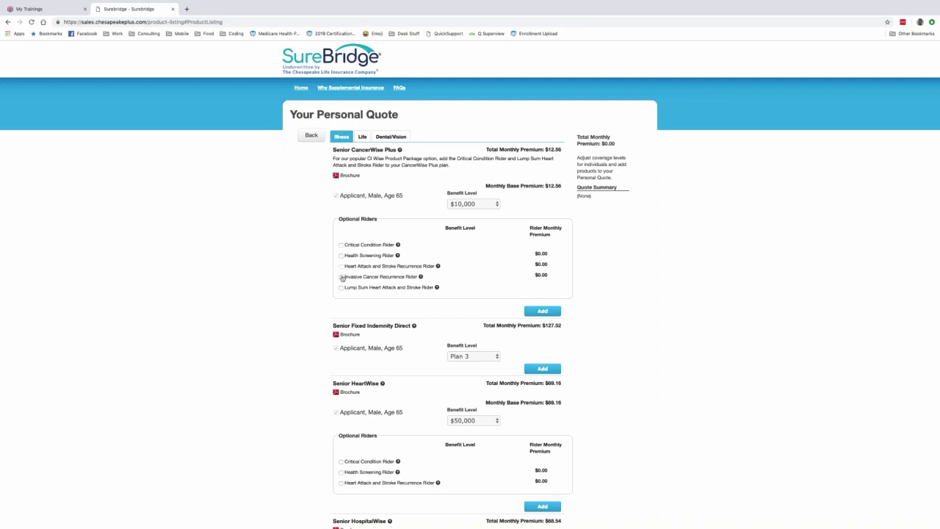
Add the Invasive Cancer Recurrence Rider to Senior CancerWise Plus to check its monthly premium, and remove it again.
{"action": "left_click", "coordinate": [342, 277]}
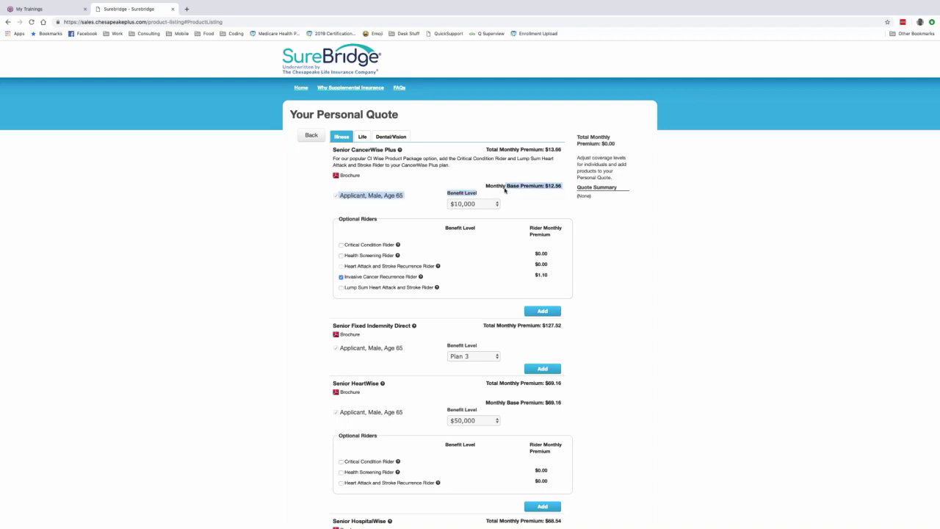
{"action": "left_click_drag", "start_coordinate": [549, 276], "coordinate": [534, 276]}
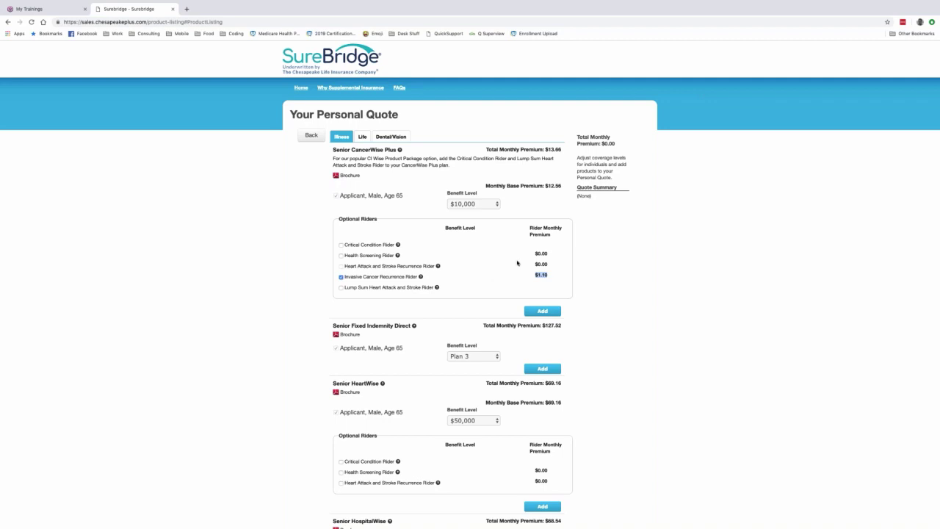
{"action": "left_click", "coordinate": [342, 277]}
Set the Senior HospitalWise benefit level to $450 with a benefit period of 6 days.
{"action": "scroll", "coordinate": [604, 314], "scroll_direction": "down", "scroll_amount": 5}
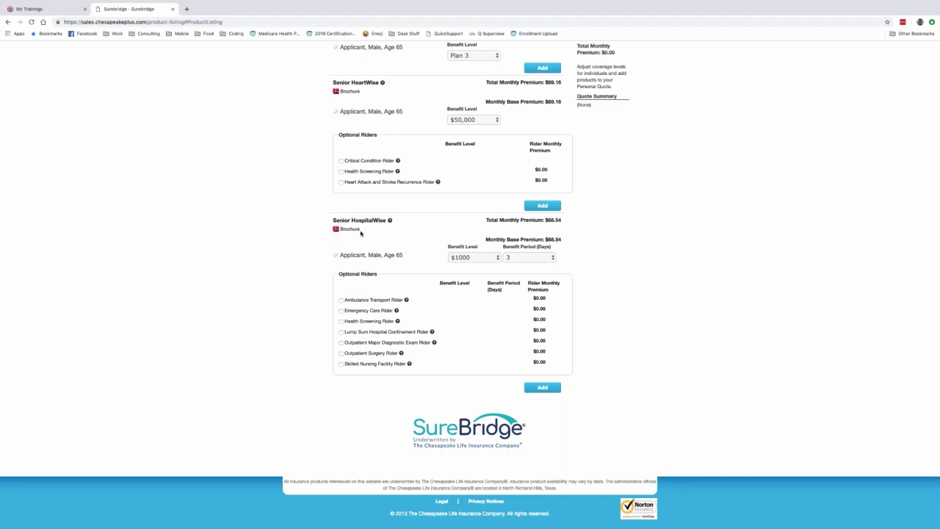
{"action": "left_click_drag", "start_coordinate": [321, 219], "coordinate": [534, 377]}
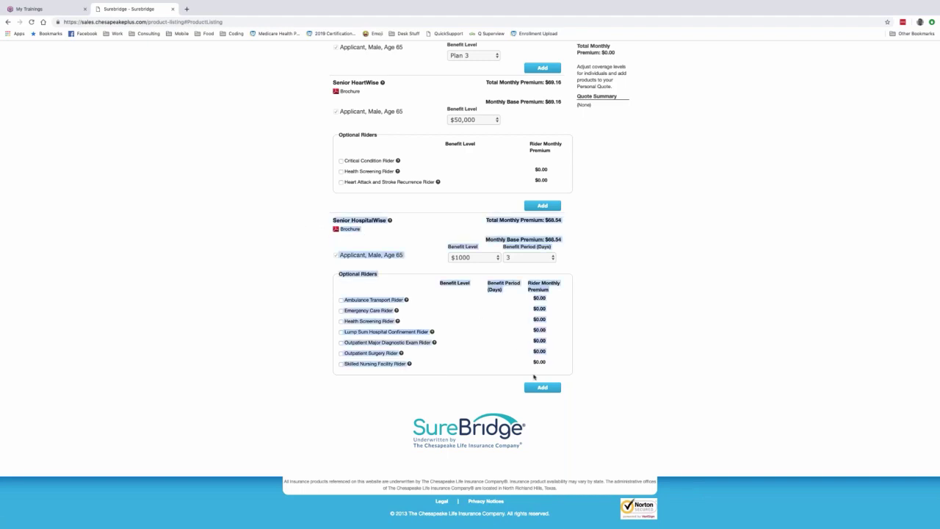
{"action": "left_click", "coordinate": [614, 359]}
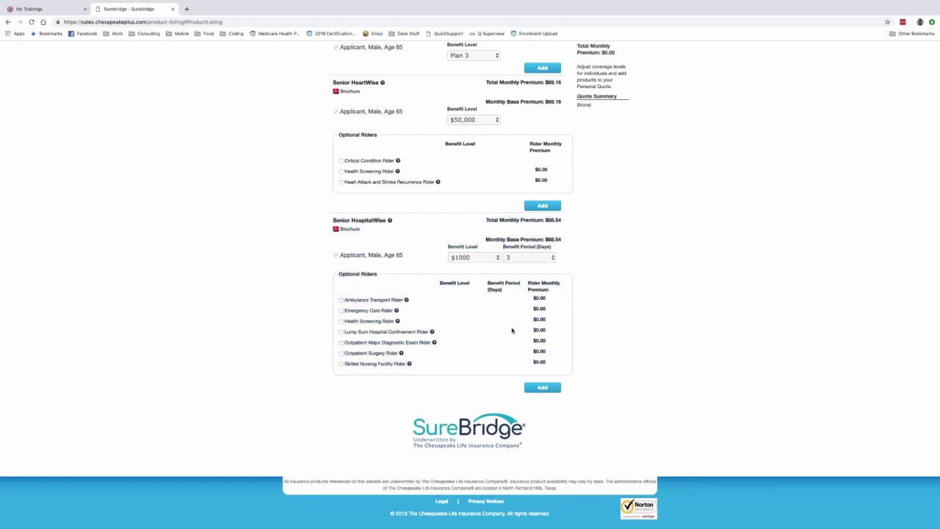
{"action": "left_click", "coordinate": [474, 259]}
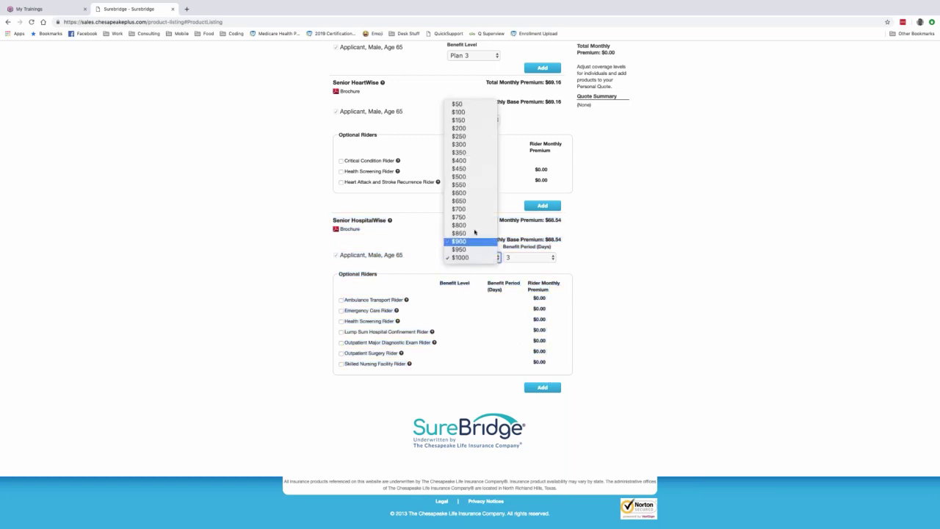
{"action": "left_click", "coordinate": [473, 169]}
{"action": "left_click", "coordinate": [499, 263]}
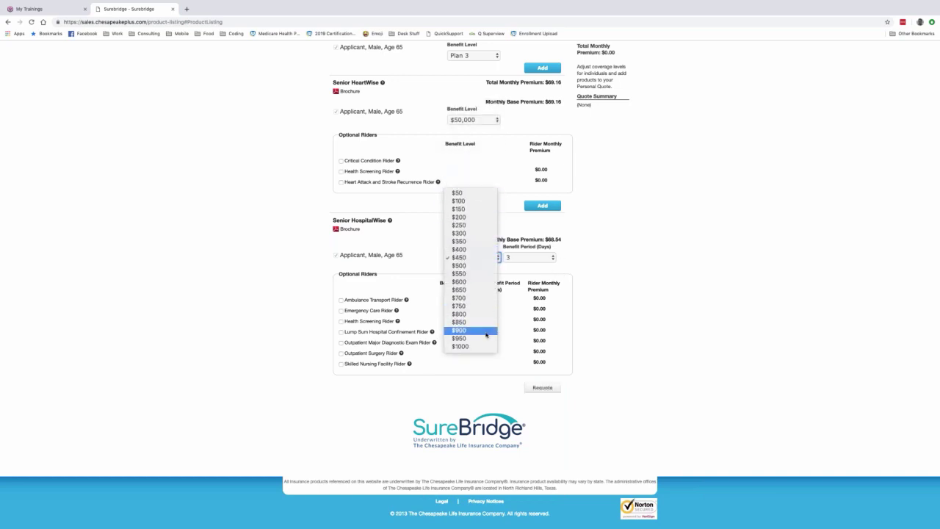
{"action": "left_click", "coordinate": [550, 258]}
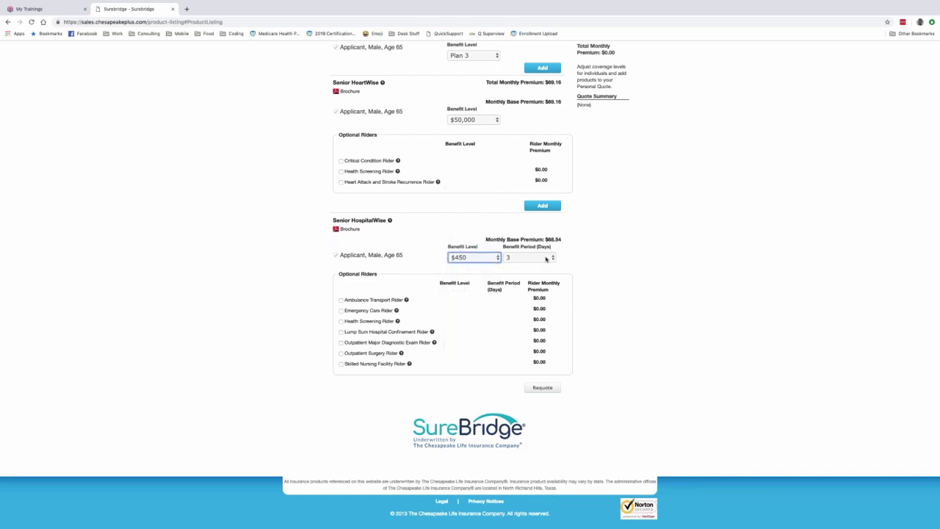
{"action": "left_click", "coordinate": [544, 257]}
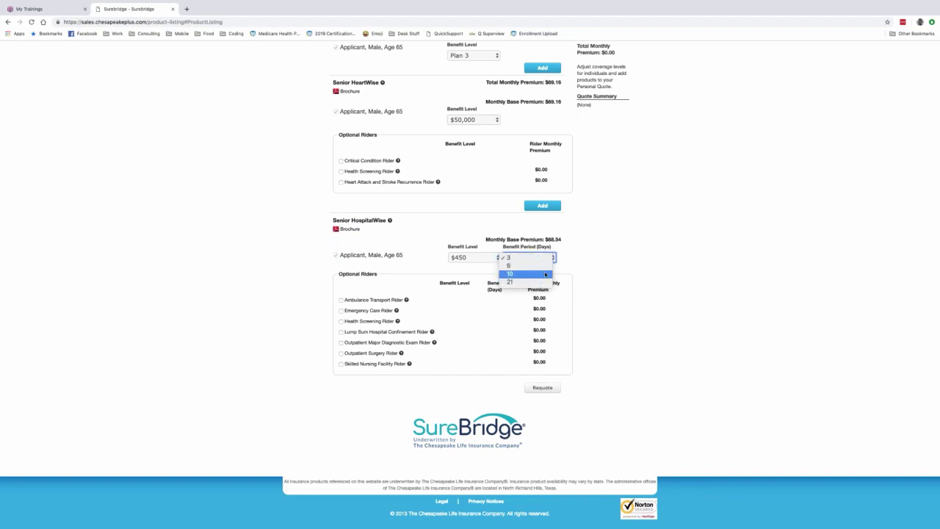
{"action": "left_click", "coordinate": [544, 267]}
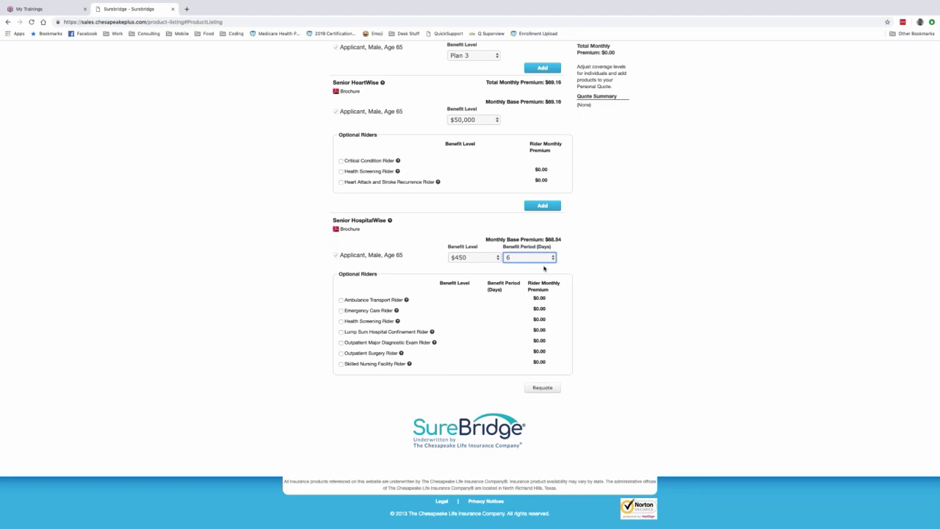
Set Senior HospitalWise to a $600 benefit level with a 3-day benefit period and requote its monthly base premium.
{"action": "left_click", "coordinate": [479, 258]}
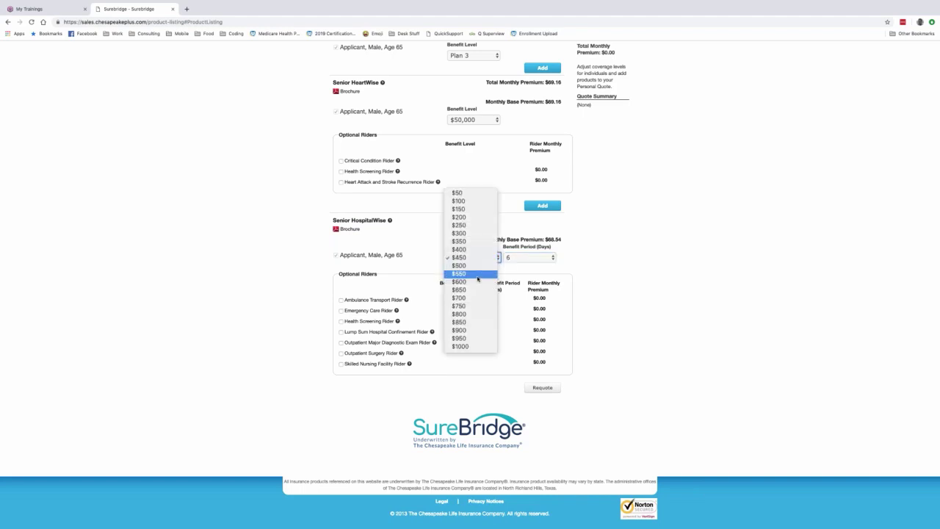
{"action": "left_click", "coordinate": [470, 283]}
{"action": "left_click", "coordinate": [511, 258]}
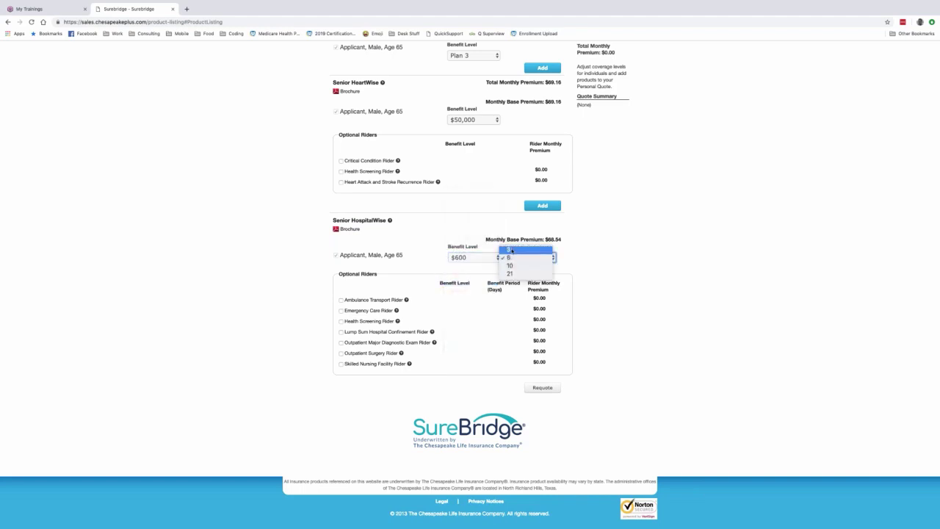
{"action": "left_click", "coordinate": [514, 251]}
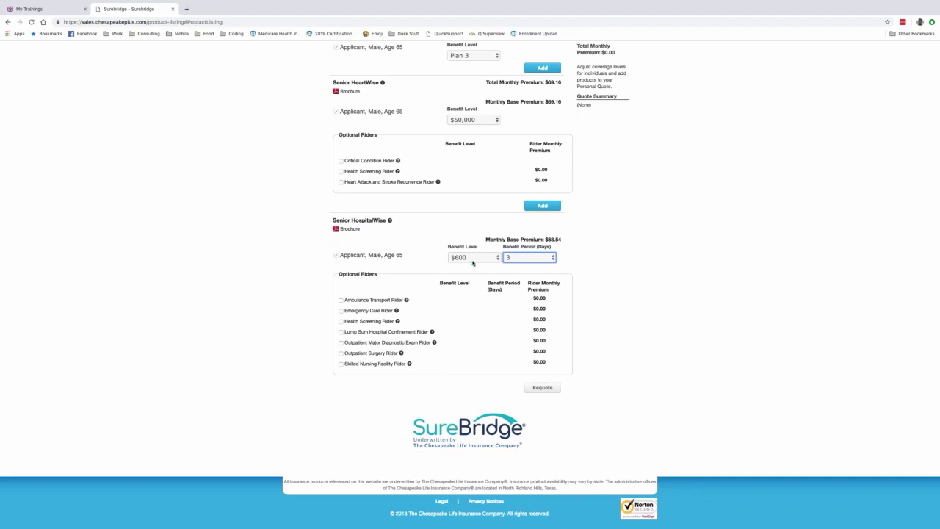
{"action": "left_click", "coordinate": [536, 258]}
{"action": "left_click", "coordinate": [566, 260]}
{"action": "left_click", "coordinate": [543, 387]}
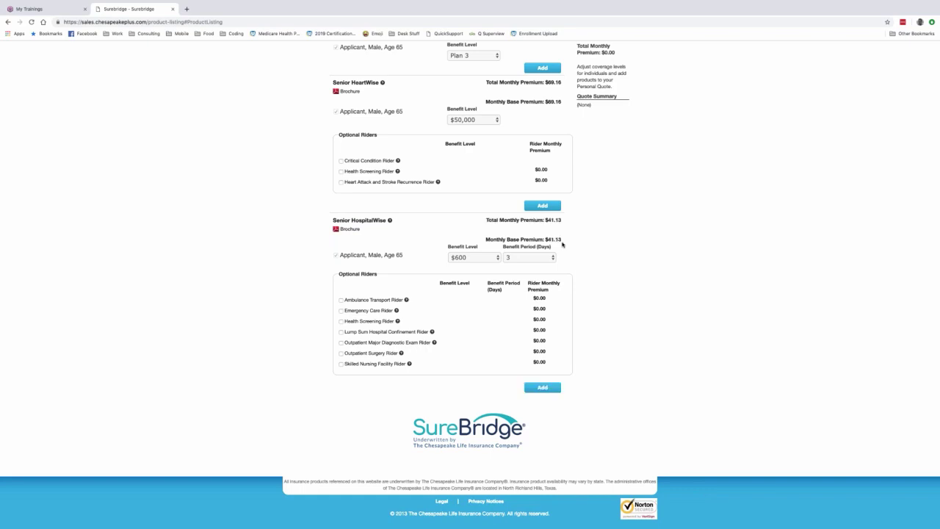
{"action": "left_click_drag", "start_coordinate": [563, 244], "coordinate": [558, 240]}
{"action": "left_click", "coordinate": [586, 240]}
Add the Ambulance Transport Rider to Senior HospitalWise at the $200 benefit level and requote the plan.
{"action": "left_click", "coordinate": [341, 301]}
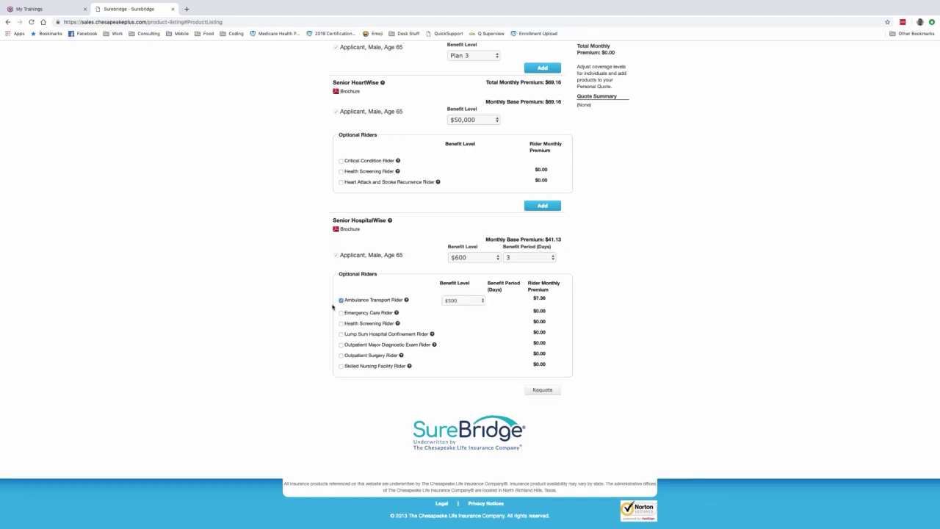
{"action": "left_click", "coordinate": [462, 302]}
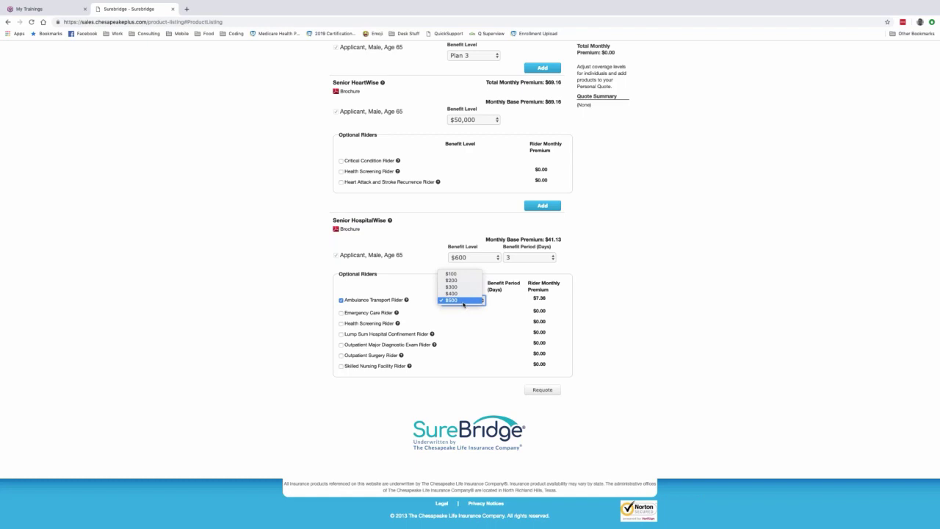
{"action": "left_click", "coordinate": [462, 280]}
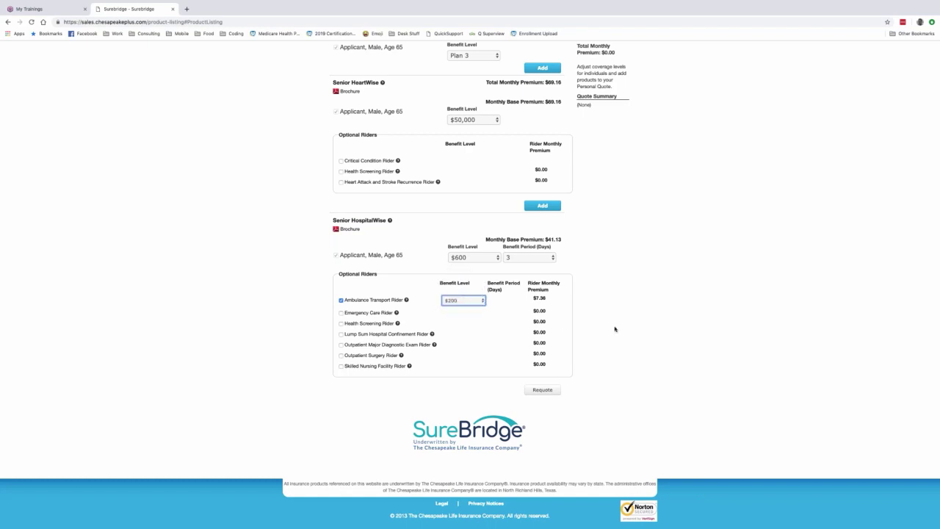
{"action": "left_click", "coordinate": [549, 389]}
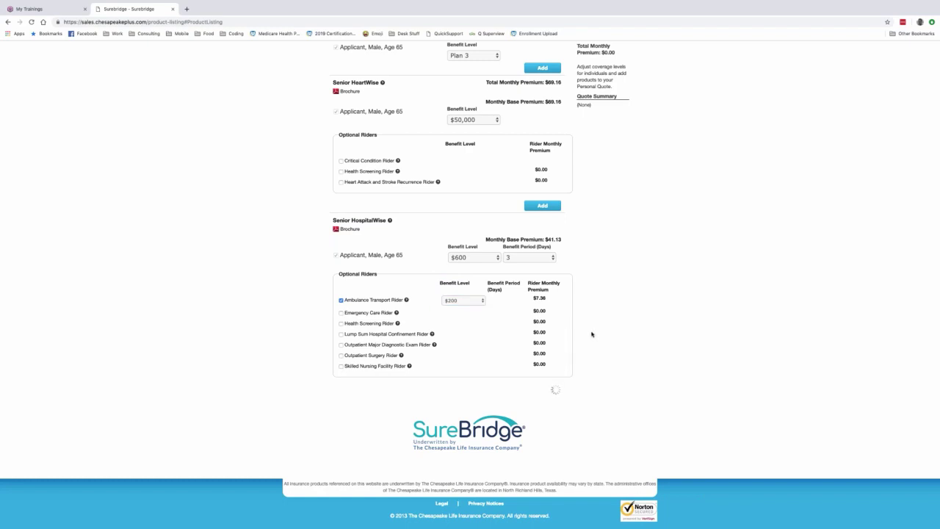
{"action": "mouse_move", "coordinate": [409, 303]}
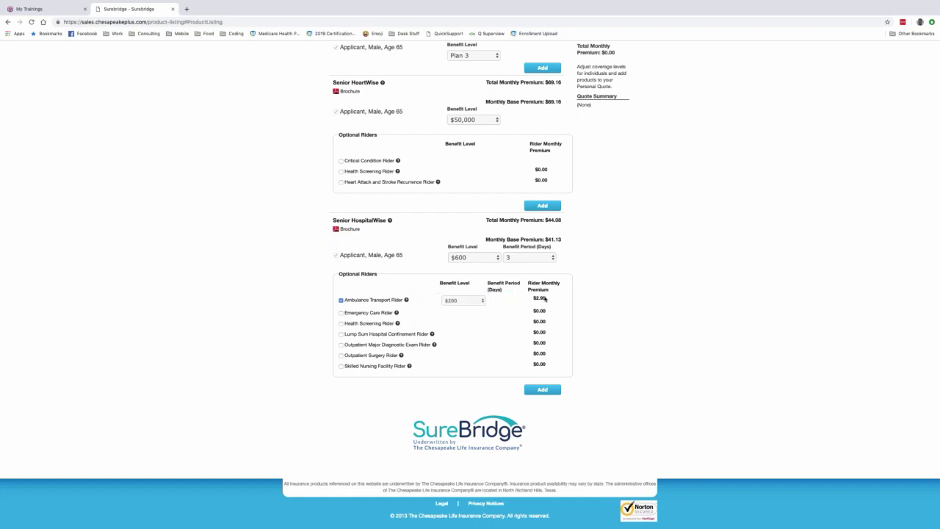
{"action": "double_click", "coordinate": [539, 299]}
Add the Emergency Care Rider to Senior HospitalWise at the $100 benefit level and requote the plan.
{"action": "left_click", "coordinate": [341, 313]}
{"action": "left_click", "coordinate": [468, 313]}
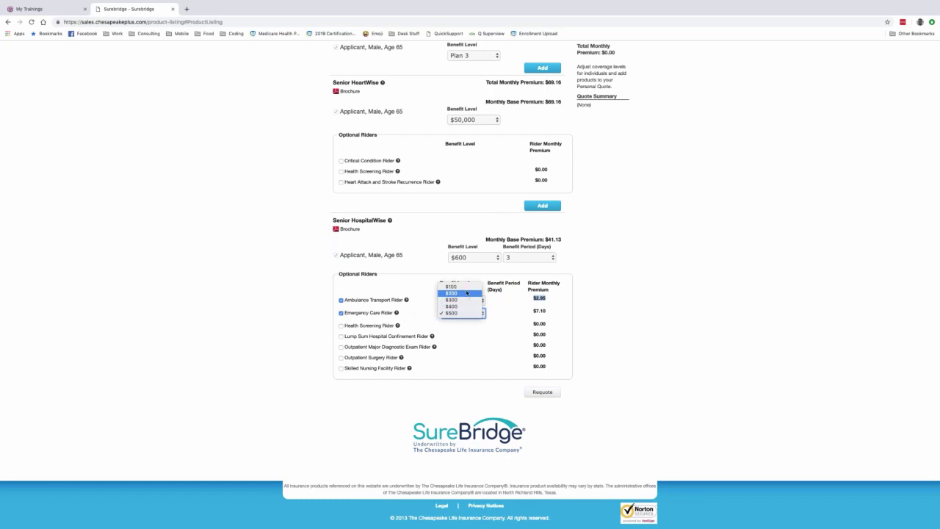
{"action": "left_click", "coordinate": [466, 286]}
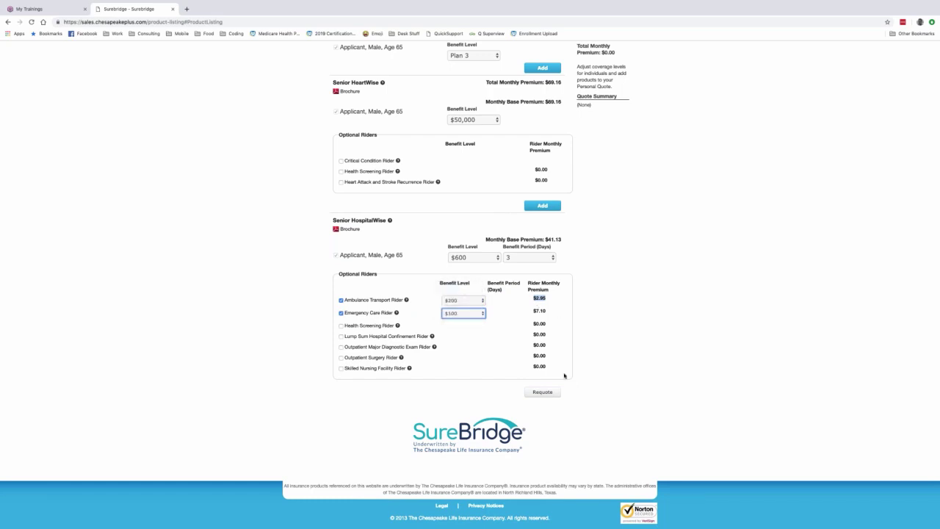
{"action": "left_click", "coordinate": [544, 392]}
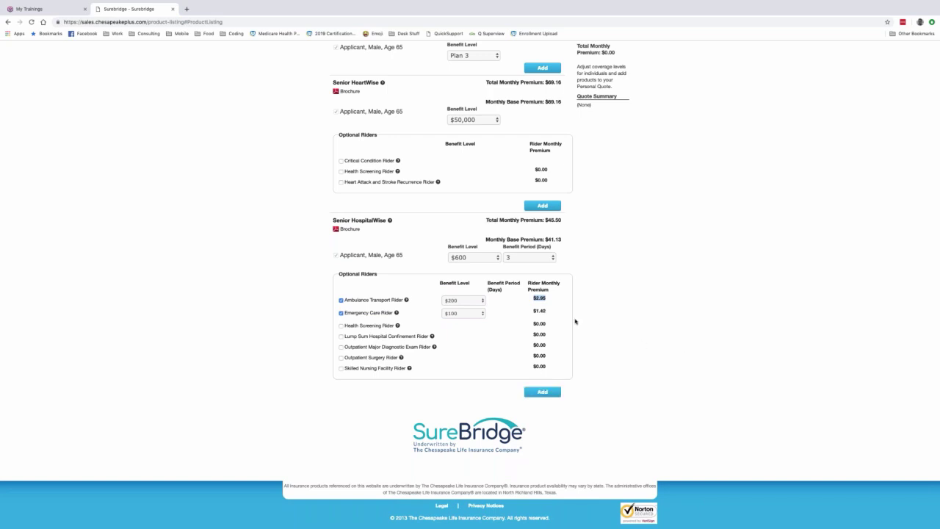
{"action": "left_click_drag", "start_coordinate": [533, 314], "coordinate": [552, 313]}
Add the Outpatient Major Diagnostic Exam Rider to Senior HospitalWise, keeping the $500 benefit level, and read its description.
{"action": "left_click", "coordinate": [340, 347]}
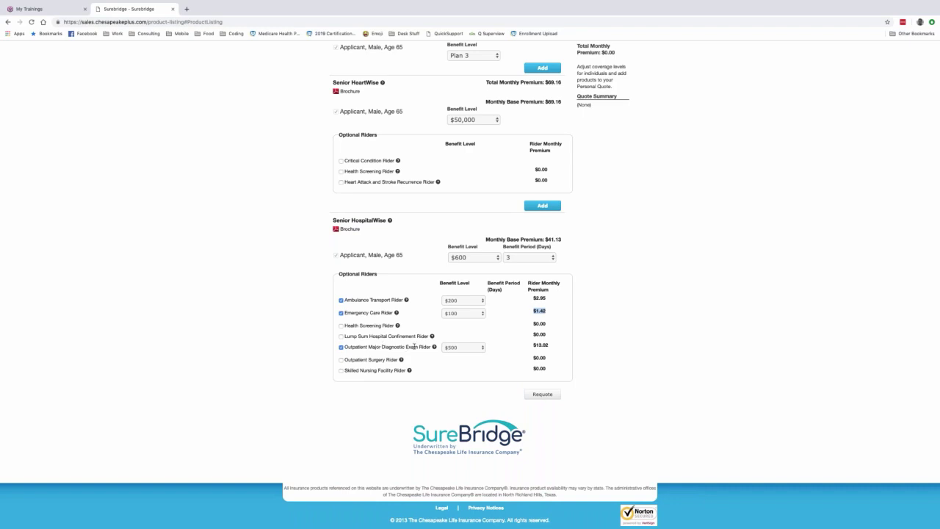
{"action": "mouse_move", "coordinate": [434, 349]}
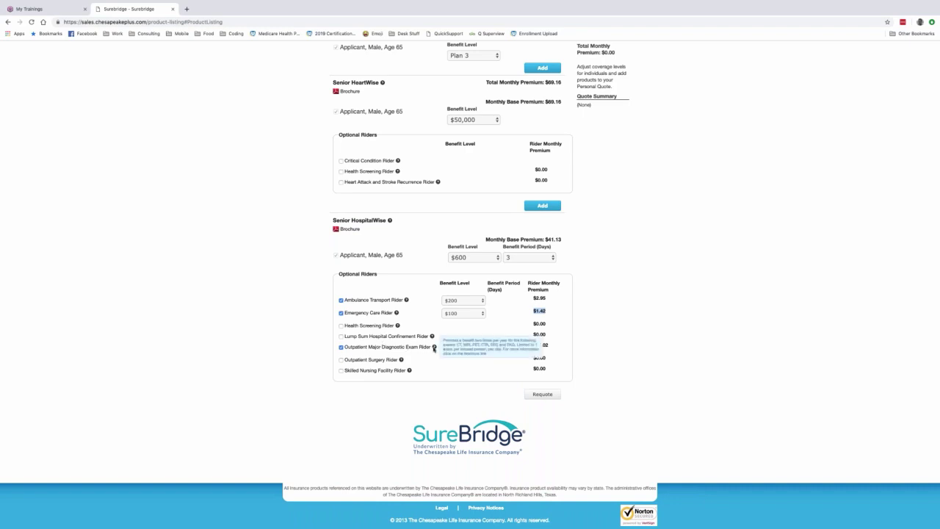
{"action": "left_click", "coordinate": [584, 350]}
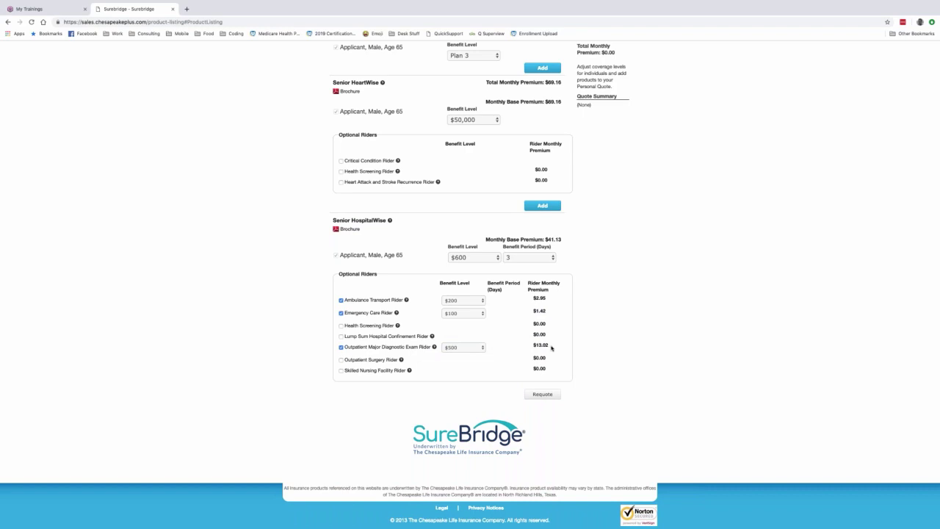
{"action": "left_click", "coordinate": [481, 347]}
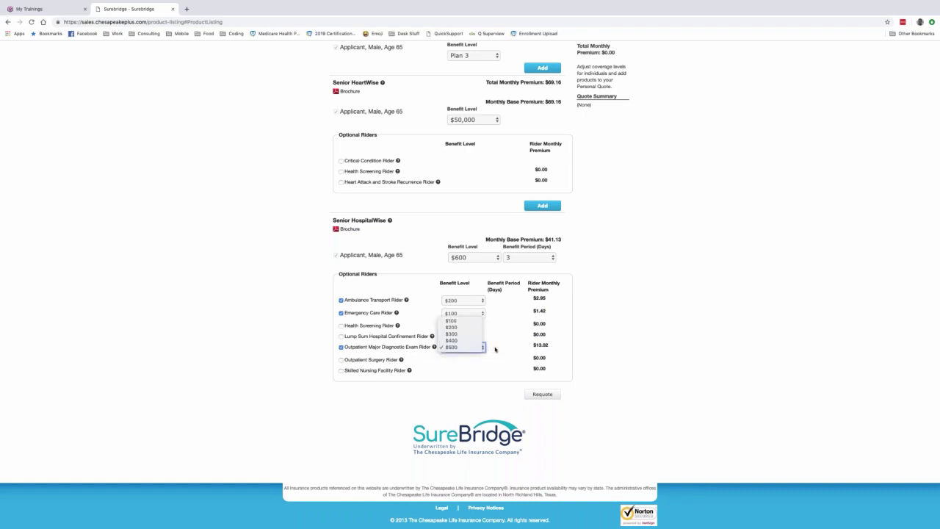
{"action": "left_click", "coordinate": [495, 349]}
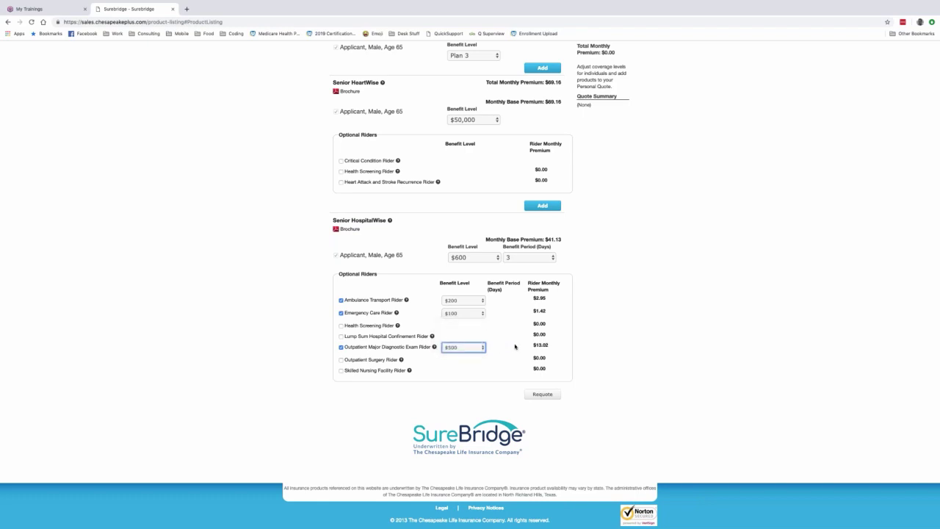
Check the Outpatient Major Diagnostic Exam Rider's monthly premium and its available benefit levels, keeping $500 selected.
{"action": "double_click", "coordinate": [543, 346]}
{"action": "left_click", "coordinate": [458, 350]}
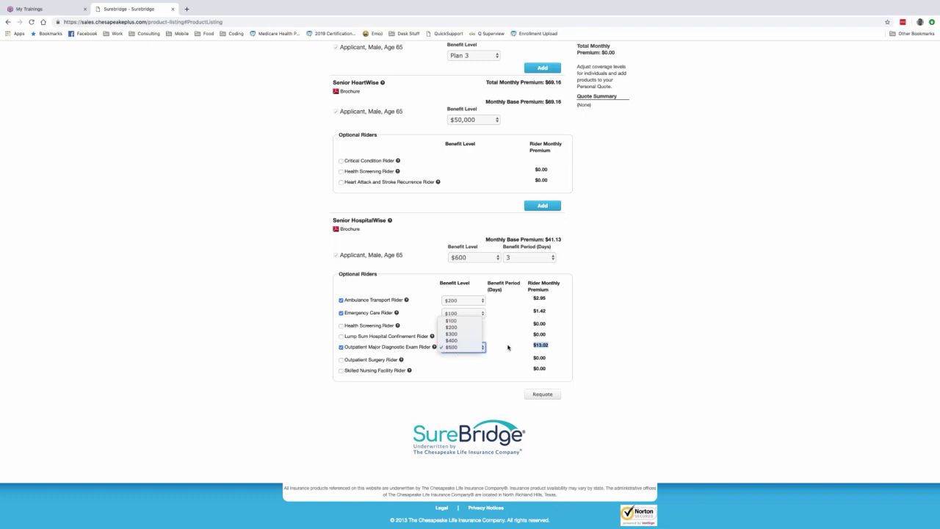
{"action": "left_click", "coordinate": [576, 348]}
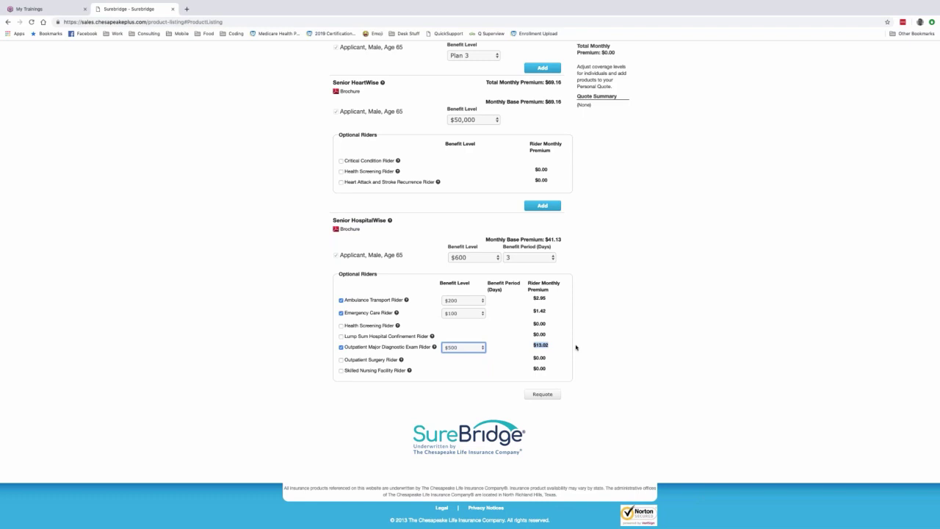
Add the Outpatient Surgery Rider to Senior HospitalWise at the $500 benefit level, requote the plan and check the rider's premium.
{"action": "left_click", "coordinate": [356, 360]}
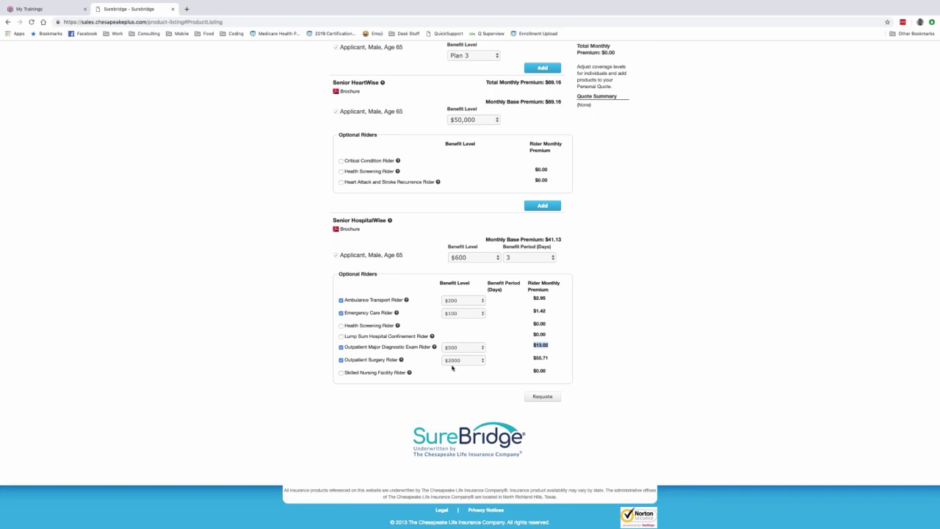
{"action": "left_click", "coordinate": [459, 361]}
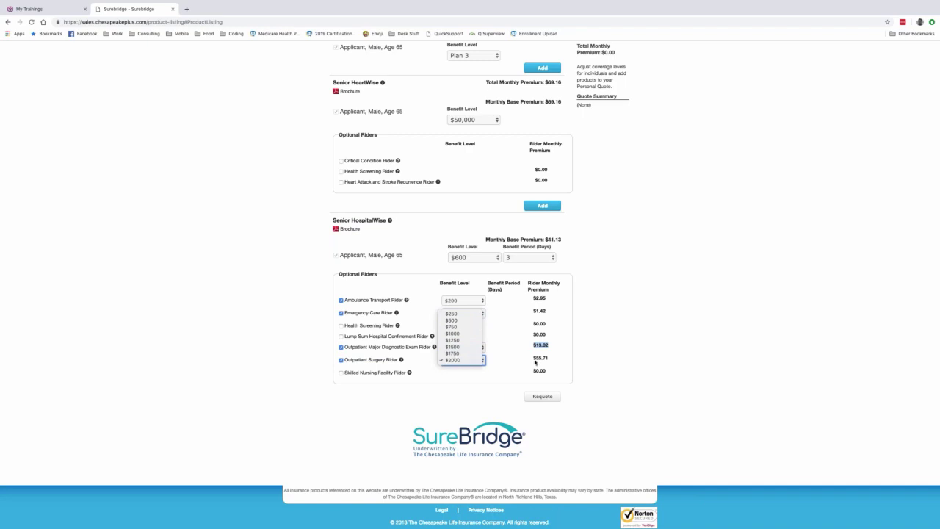
{"action": "left_click", "coordinate": [478, 321]}
{"action": "left_click", "coordinate": [534, 395]}
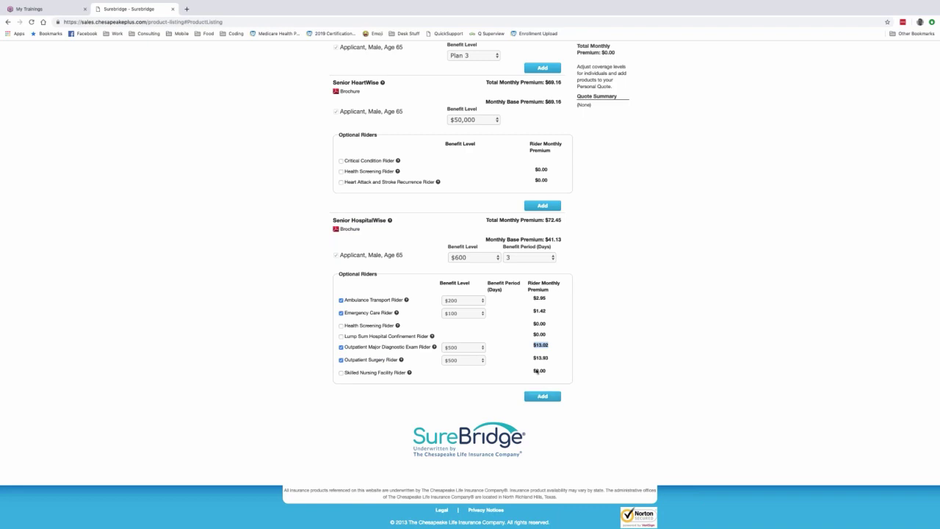
{"action": "left_click_drag", "start_coordinate": [548, 359], "coordinate": [535, 359]}
Add the Skilled Nursing Facility Rider to Senior HospitalWise with a $200 benefit level and a 21-100 day benefit period, and requote.
{"action": "left_click", "coordinate": [340, 373]}
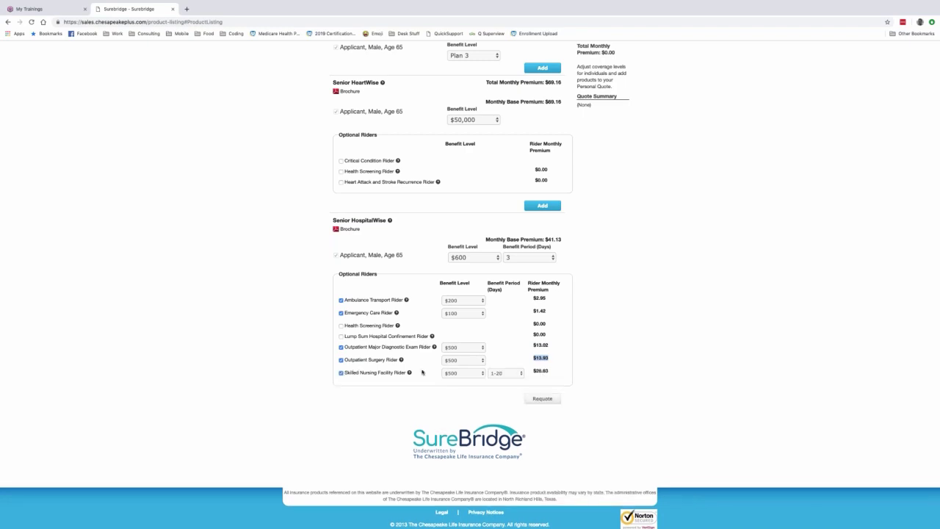
{"action": "left_click", "coordinate": [456, 373]}
{"action": "left_click", "coordinate": [462, 353]}
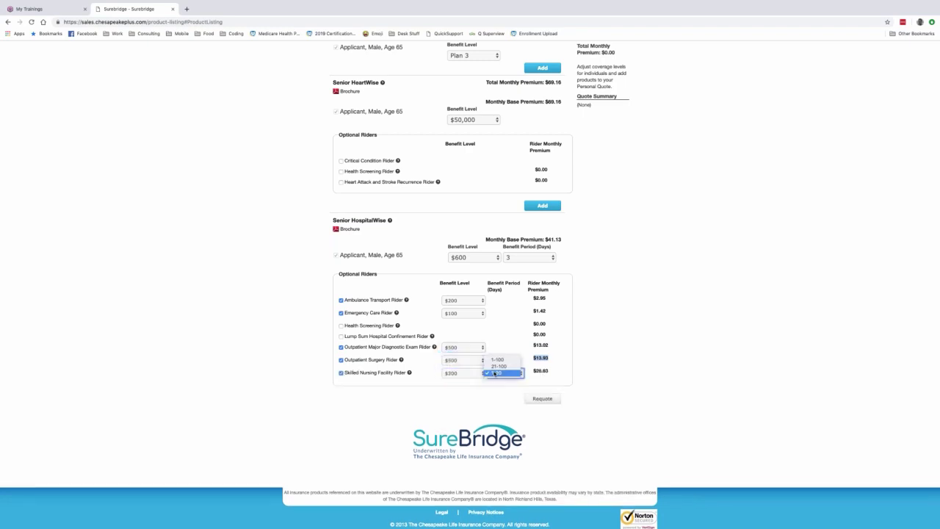
{"action": "left_click", "coordinate": [470, 376]}
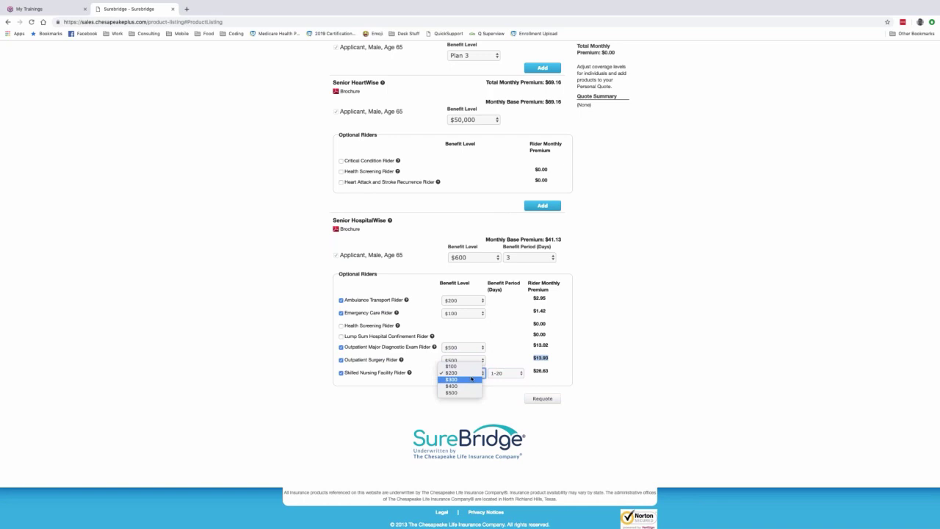
{"action": "left_click", "coordinate": [506, 375]}
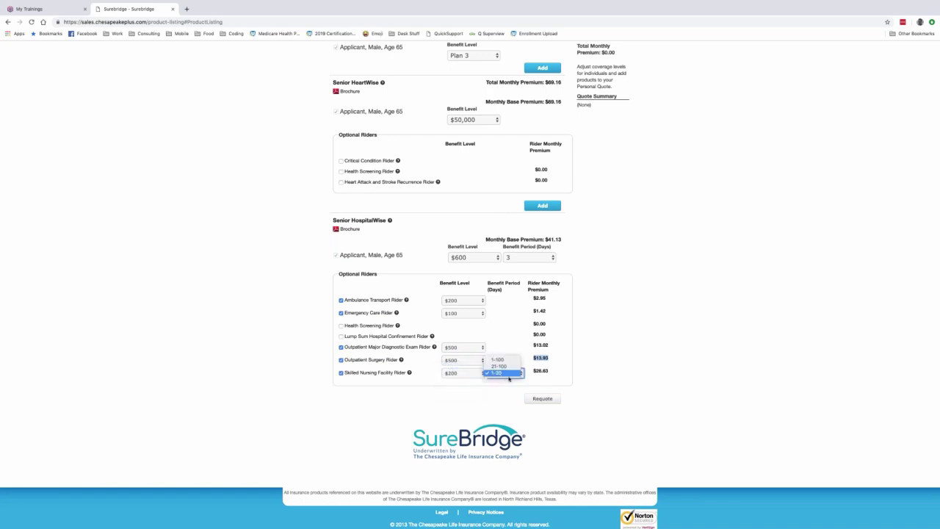
{"action": "left_click", "coordinate": [498, 366]}
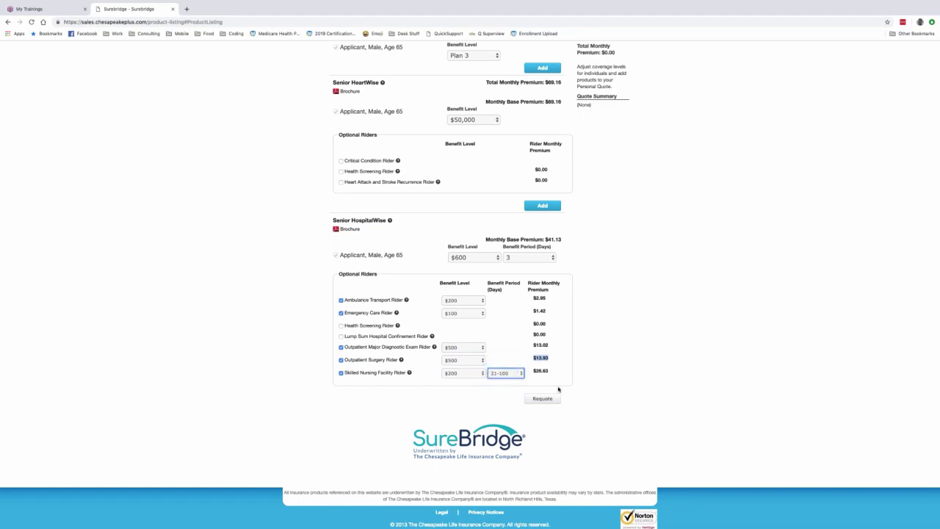
{"action": "left_click", "coordinate": [552, 400]}
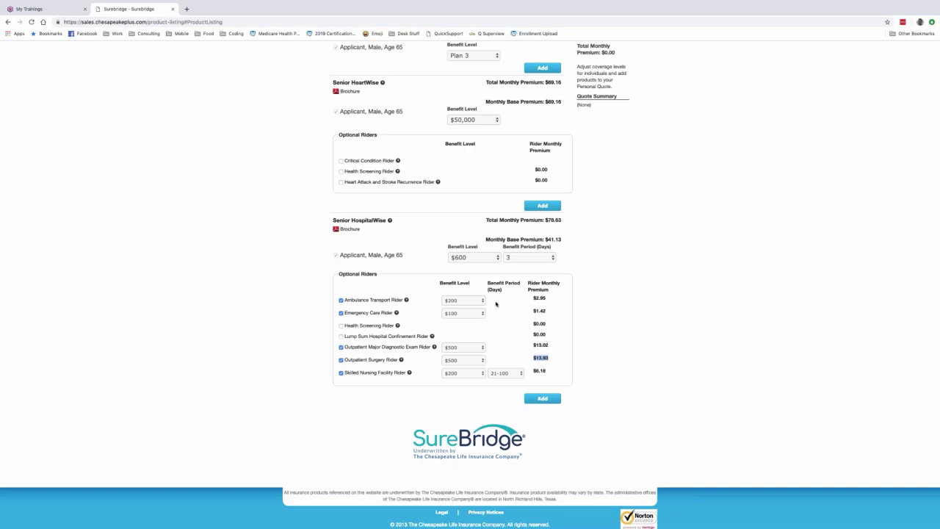
Check the Senior HospitalWise total premium and remove the Outpatient Surgery and Outpatient Major Diagnostic Exam riders from the plan.
{"action": "triple_click", "coordinate": [561, 220]}
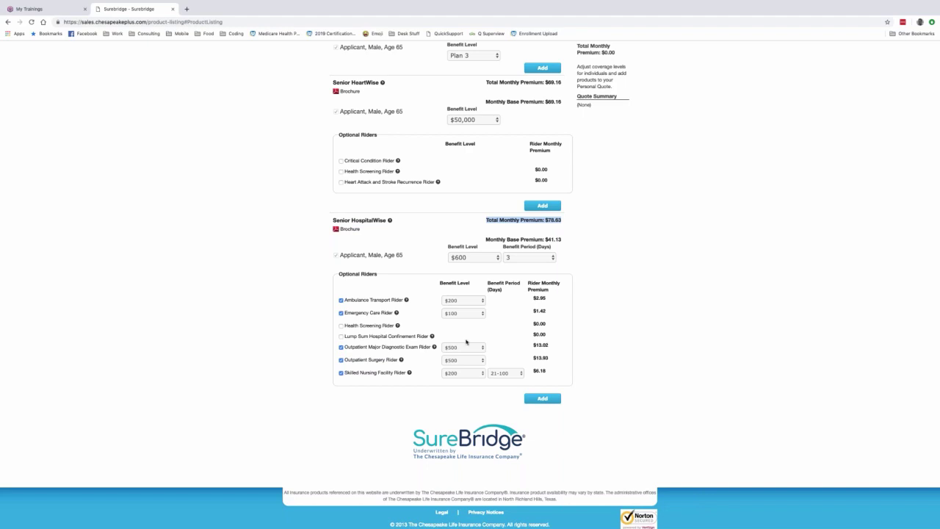
{"action": "left_click", "coordinate": [341, 360]}
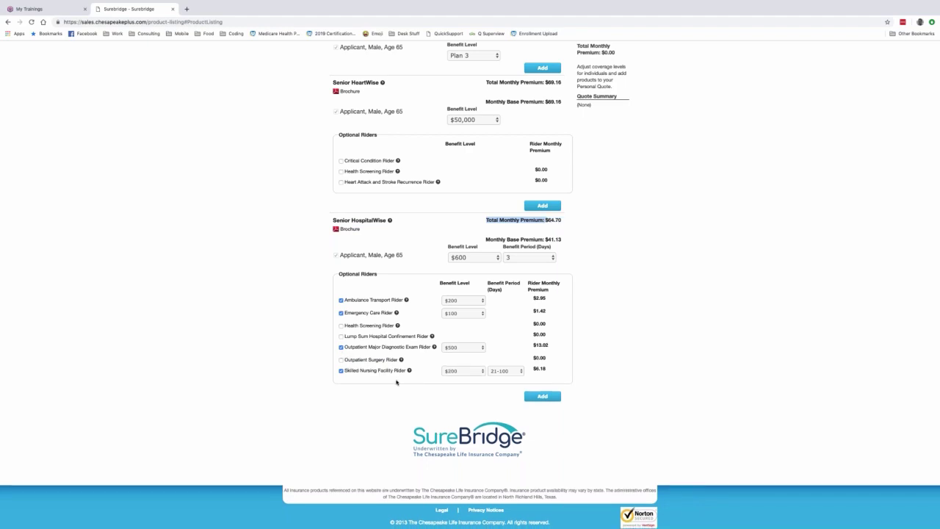
{"action": "left_click", "coordinate": [341, 347]}
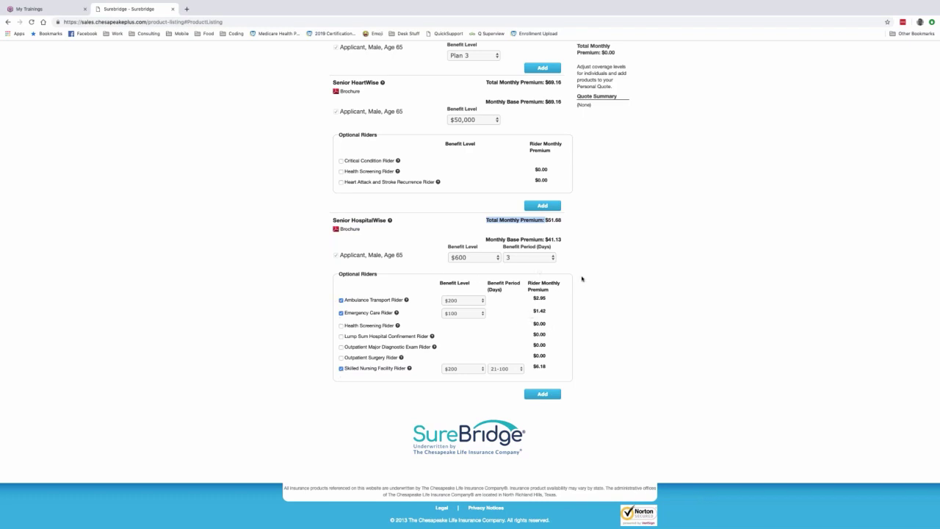
Review the total monthly premium of Senior HospitalWise and look over the other plans in the personal quote.
{"action": "left_click", "coordinate": [577, 235]}
{"action": "left_click_drag", "start_coordinate": [486, 219], "coordinate": [542, 221]}
{"action": "left_click", "coordinate": [599, 238]}
{"action": "scroll", "coordinate": [654, 256], "scroll_direction": "up", "scroll_amount": 8}
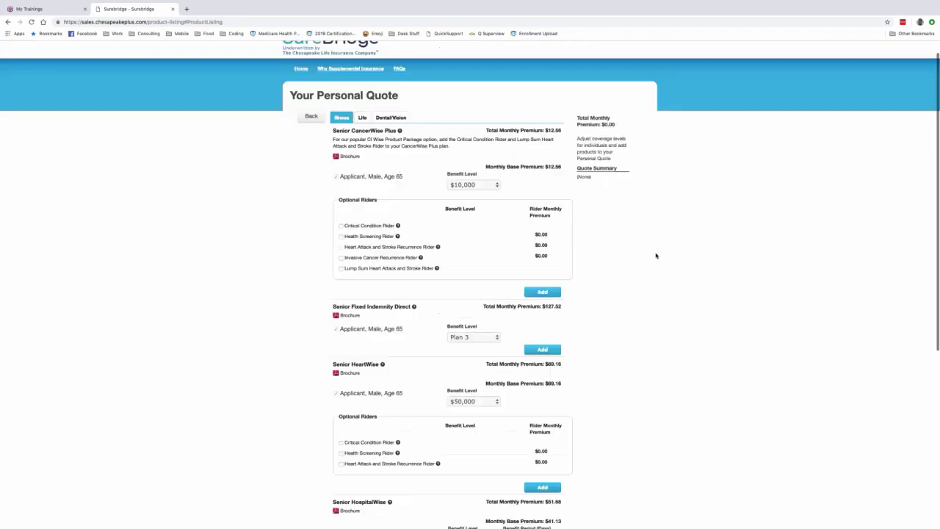
{"action": "scroll", "coordinate": [655, 256], "scroll_direction": "down", "scroll_amount": 8}
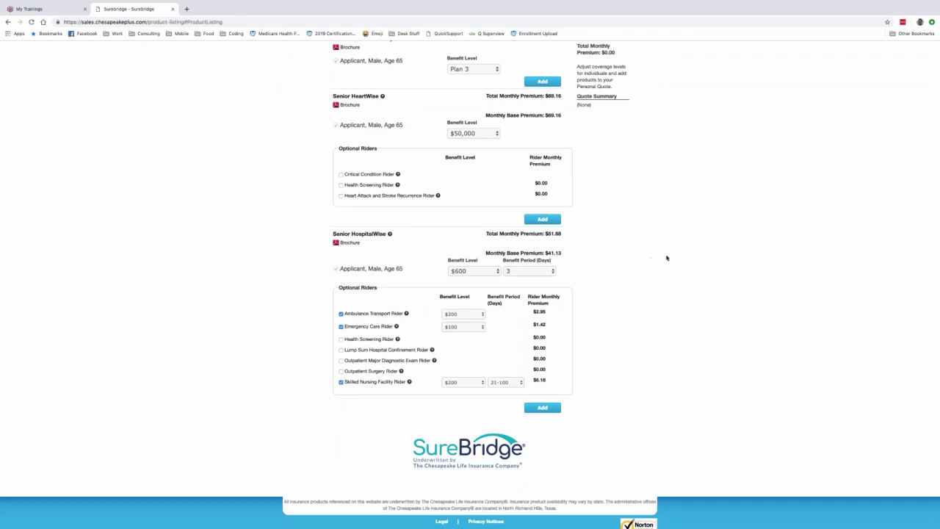
Switch to the PowerPoint slide show and advance from the Quote Demo slide to the next slide.
{"action": "key", "text": "ctrl+Up"}
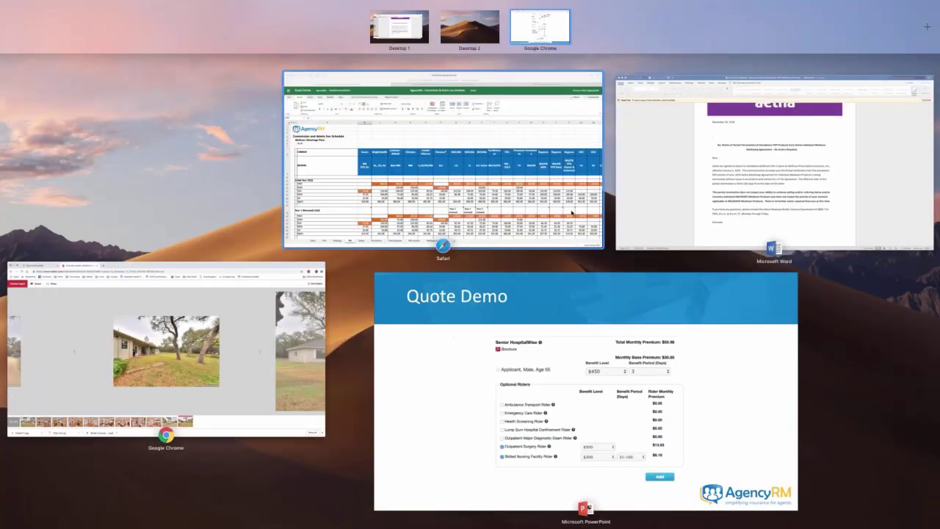
{"action": "left_click", "coordinate": [592, 283]}
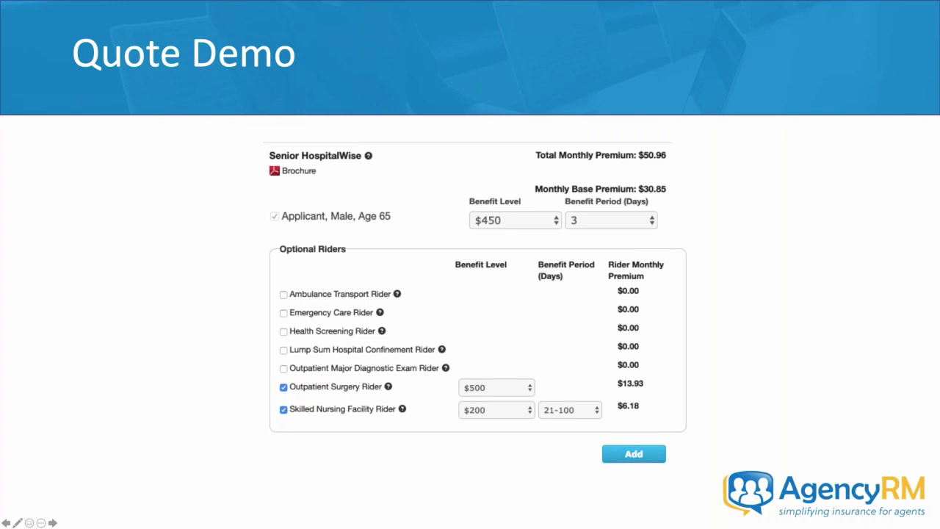
{"action": "key", "text": "Right"}
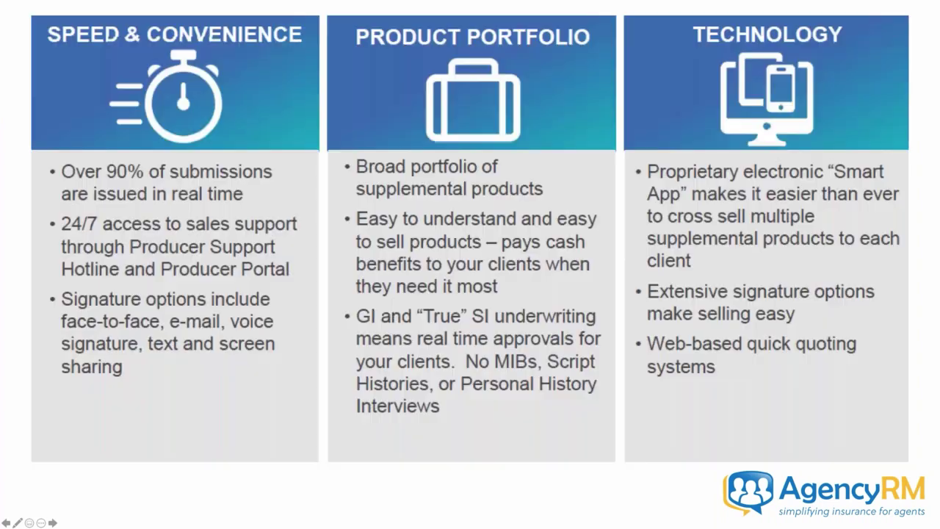